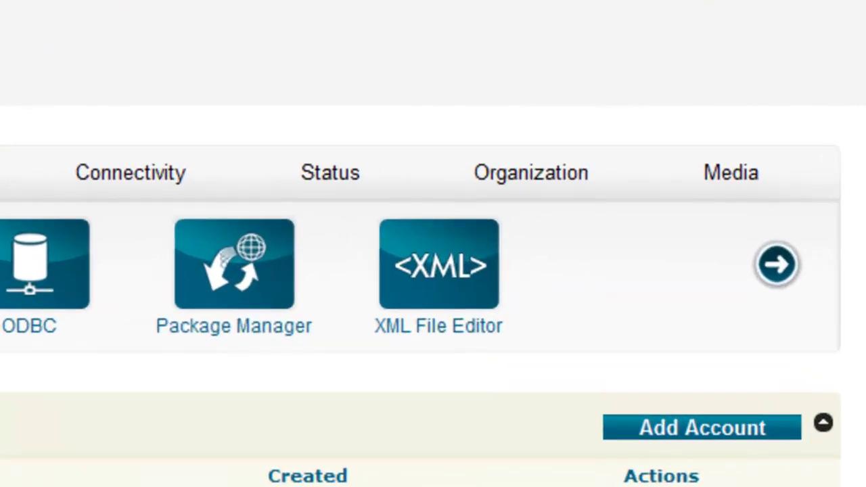
Re-save the Main Location (main.yourdomain.com) from the Location Manager without changes.
click(541, 174)
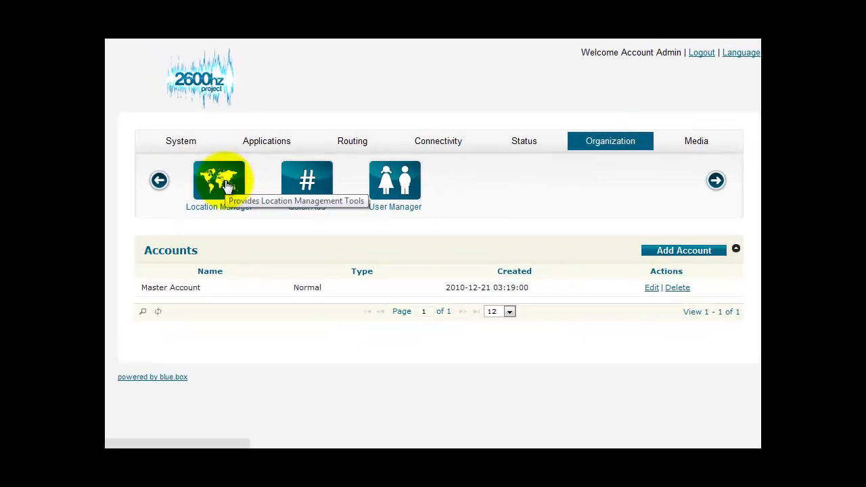
click(225, 183)
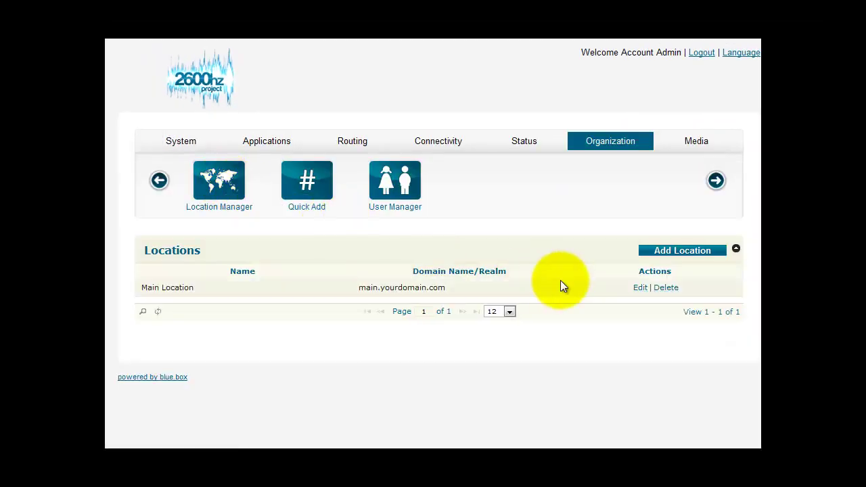
click(641, 290)
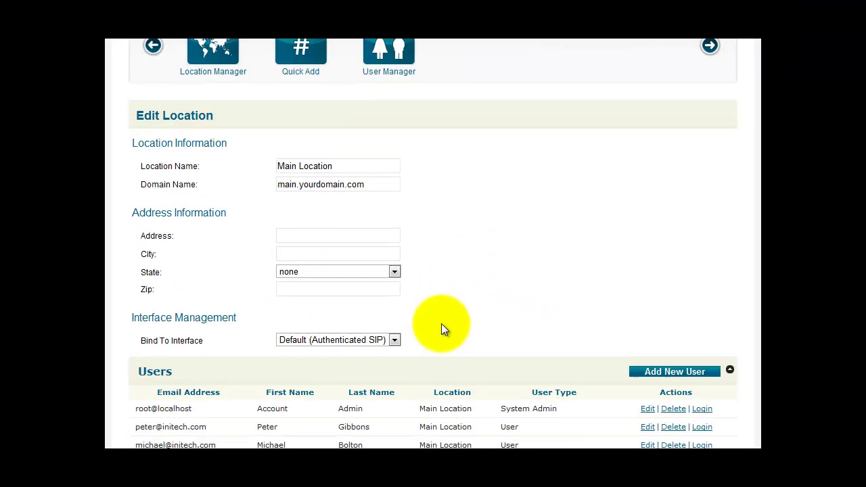
scroll(442, 324, down, 3)
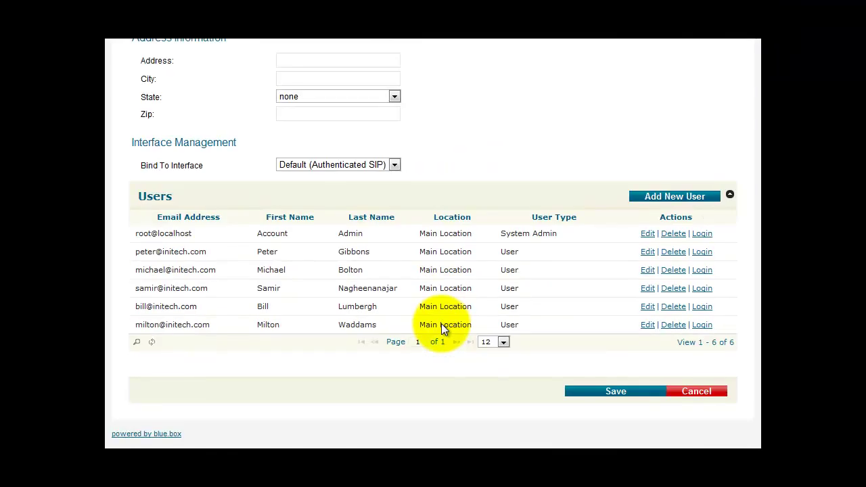
click(607, 395)
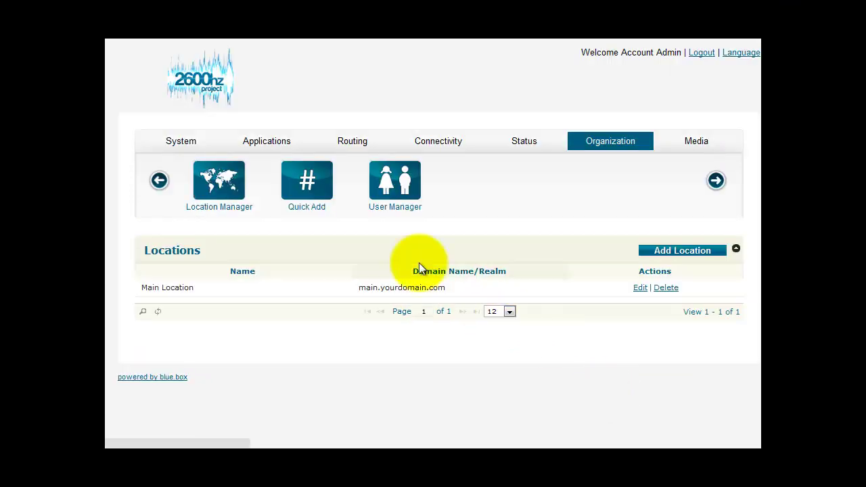
Start a new account in Account Manager and name it Tenant1.
click(188, 147)
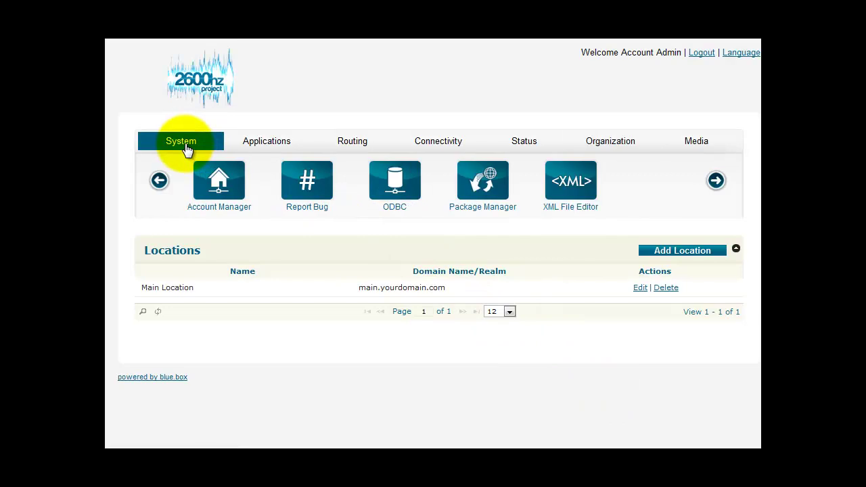
click(219, 184)
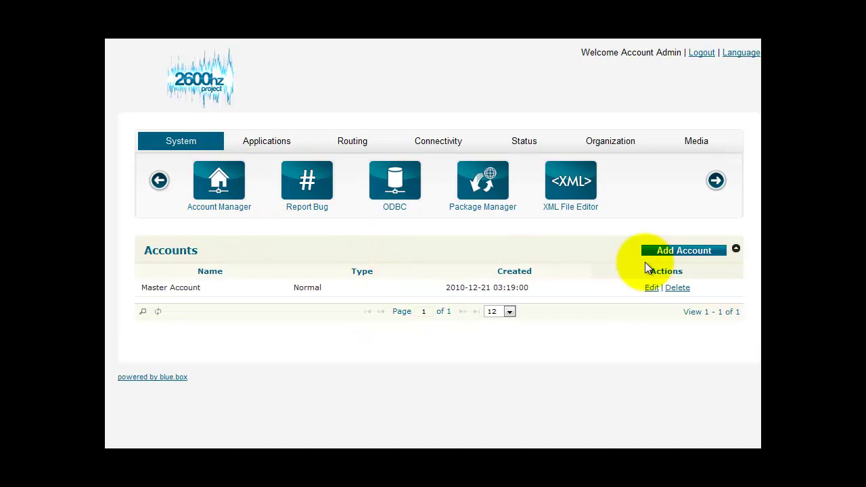
click(666, 253)
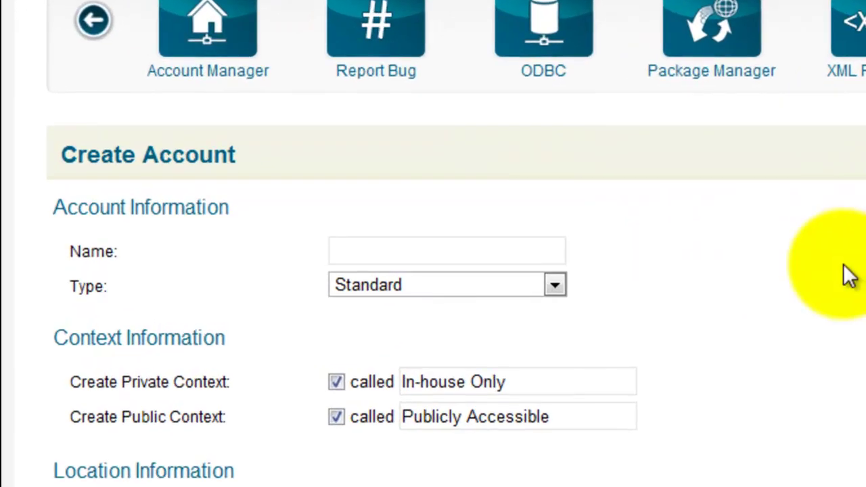
click(512, 251)
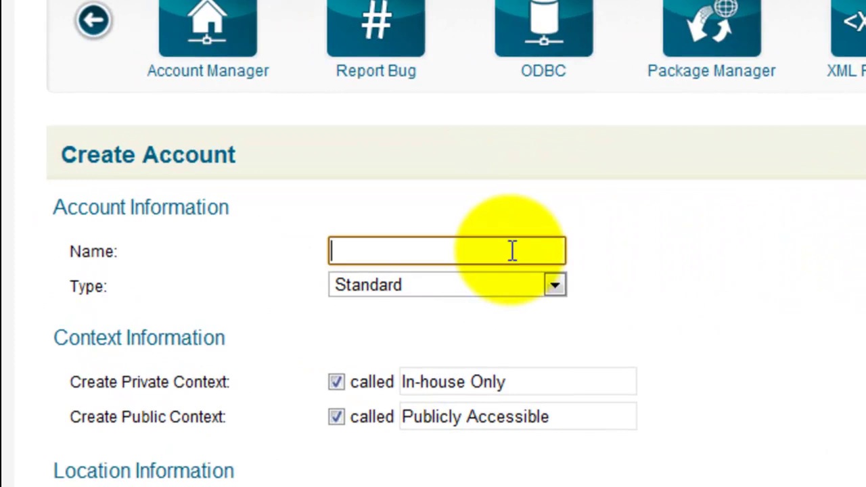
text(Tenant12)
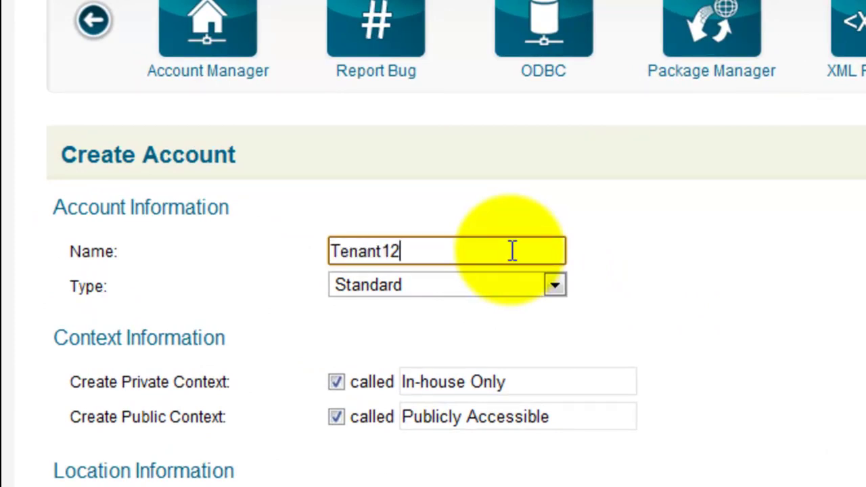
key(BackSpace)
Set the location name to Tenant1 and the domain to tenant1.yourdomain.com.
scroll(855, 335, down, 2)
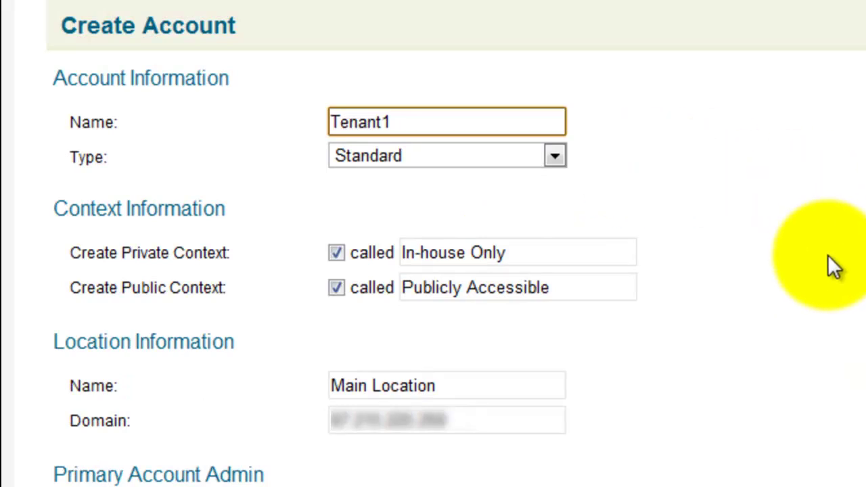
scroll(746, 307, down, 2)
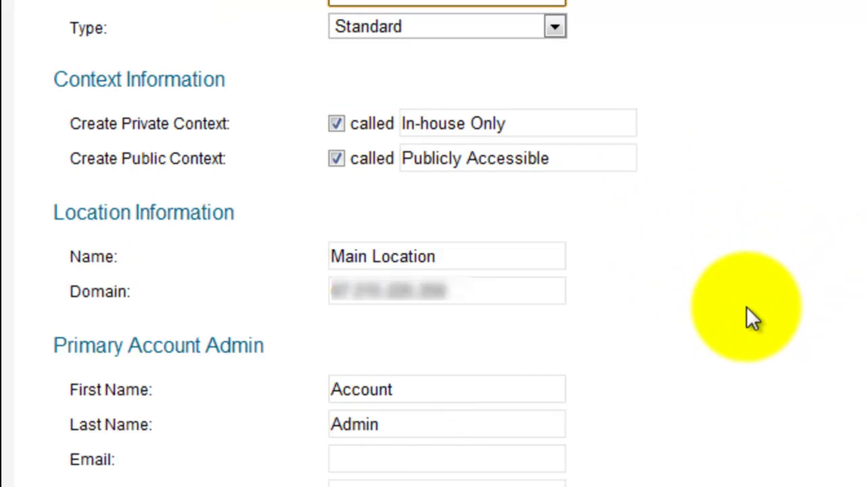
drag(448, 249, 327, 247)
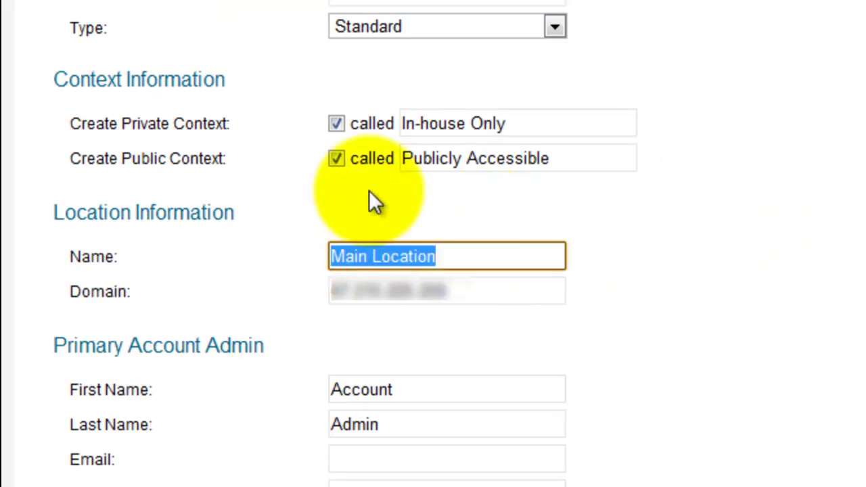
text(Tenant)
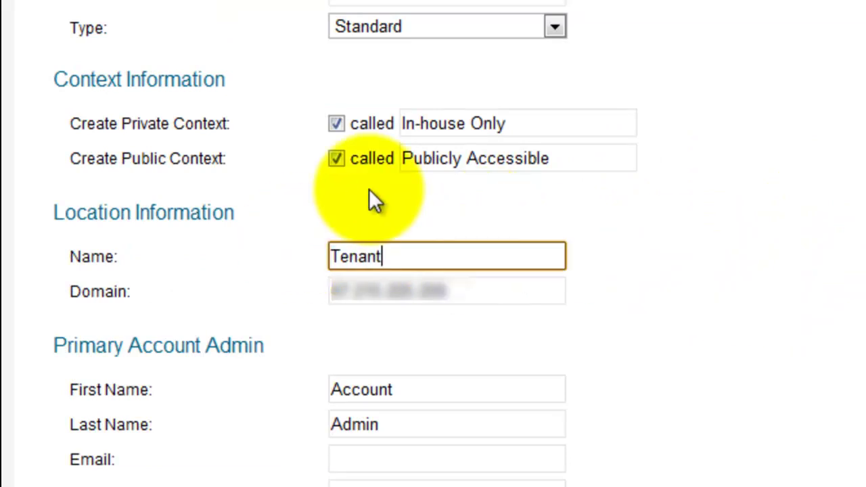
text(1)
drag(470, 293, 224, 304)
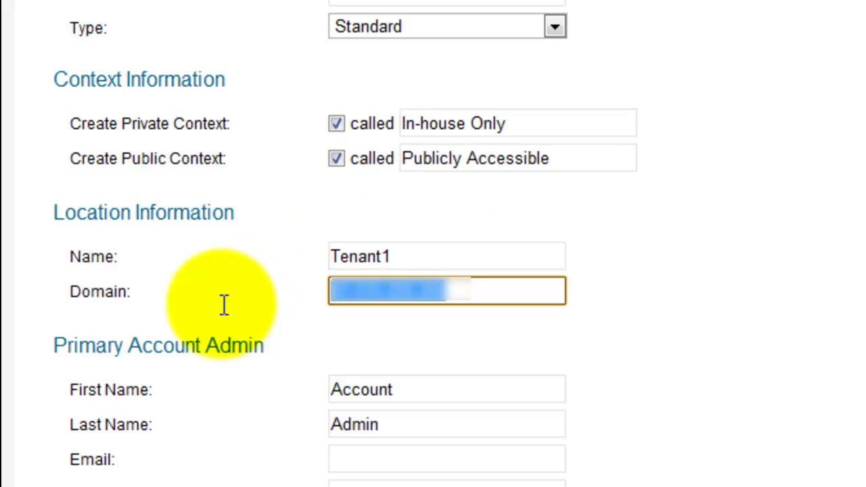
text(te)
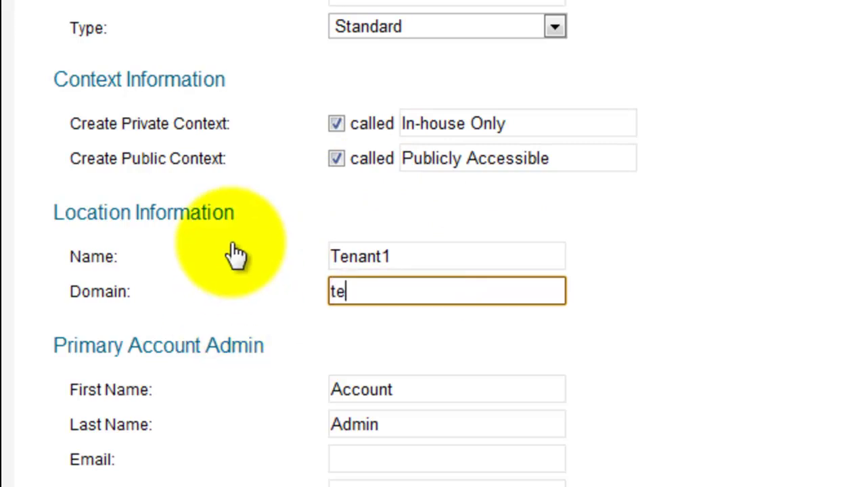
text(nant1.yourdomaiun)
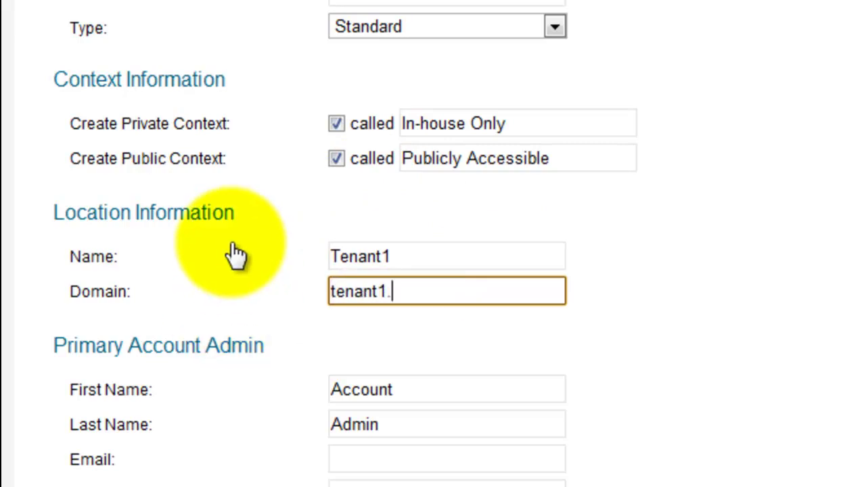
key(BackSpace)
key(BackSpace)
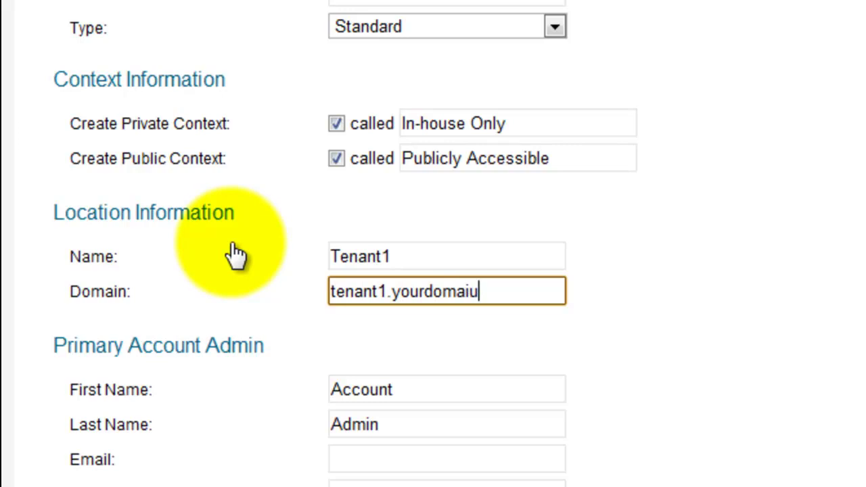
text(n.com)
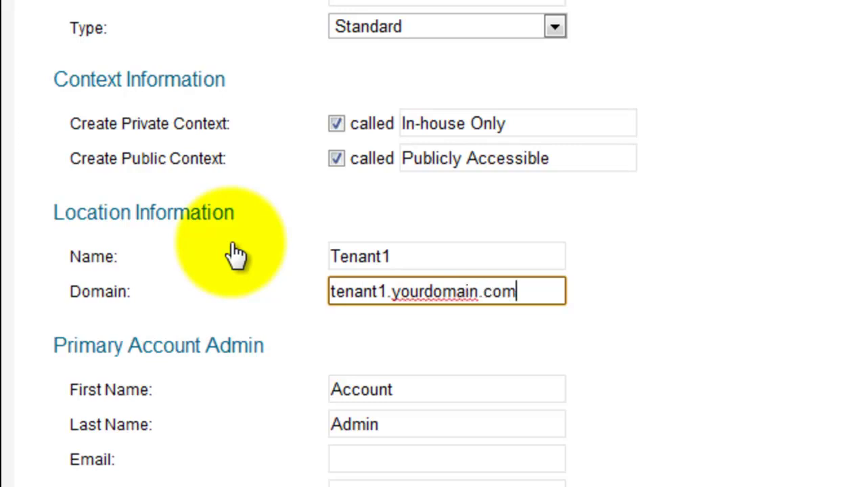
Fill in the primary admin's first name, last name and e-mail address.
scroll(605, 300, down, 3)
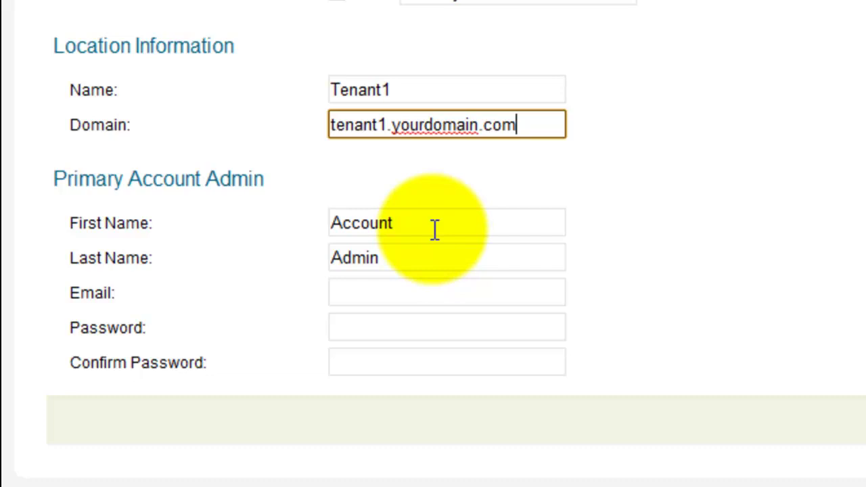
drag(433, 223, 315, 222)
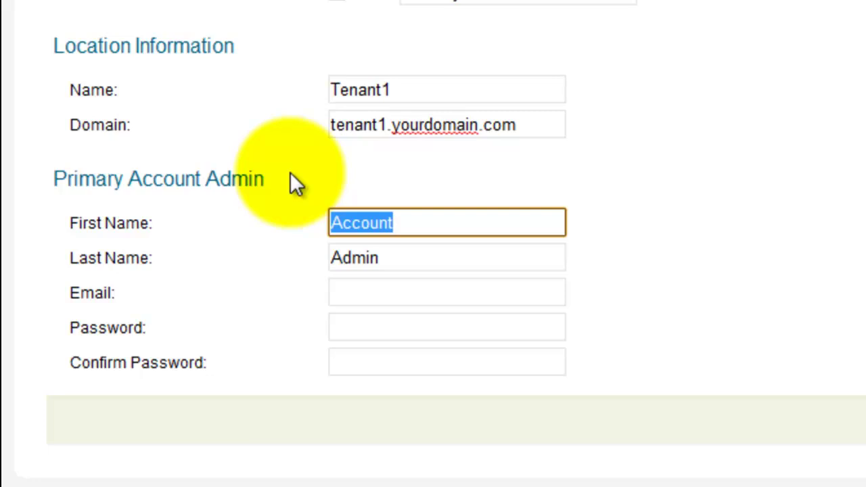
text(fred)
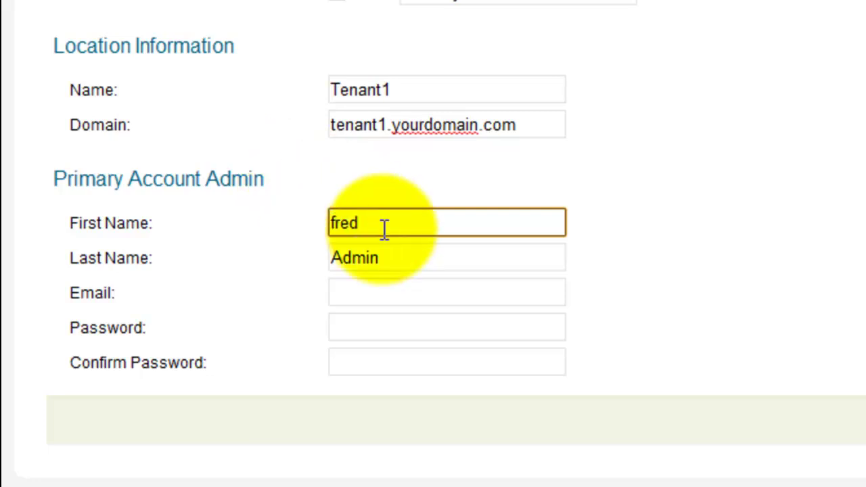
drag(393, 257, 240, 260)
text(flintstone)
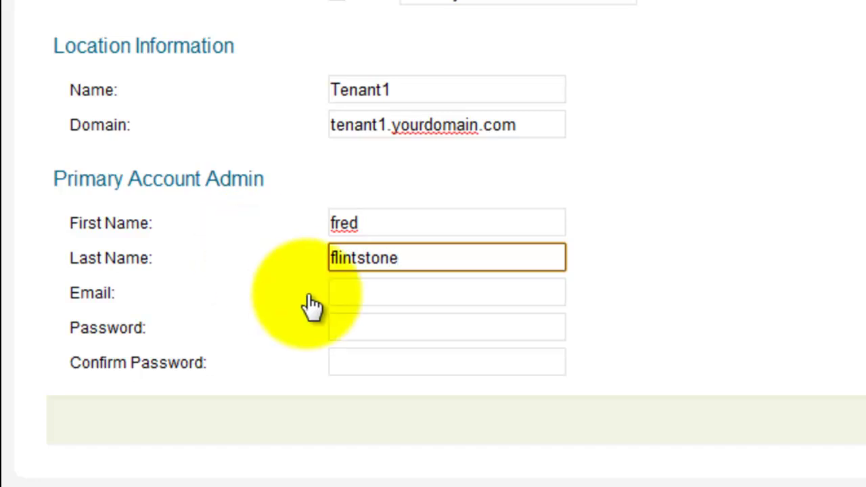
click(350, 291)
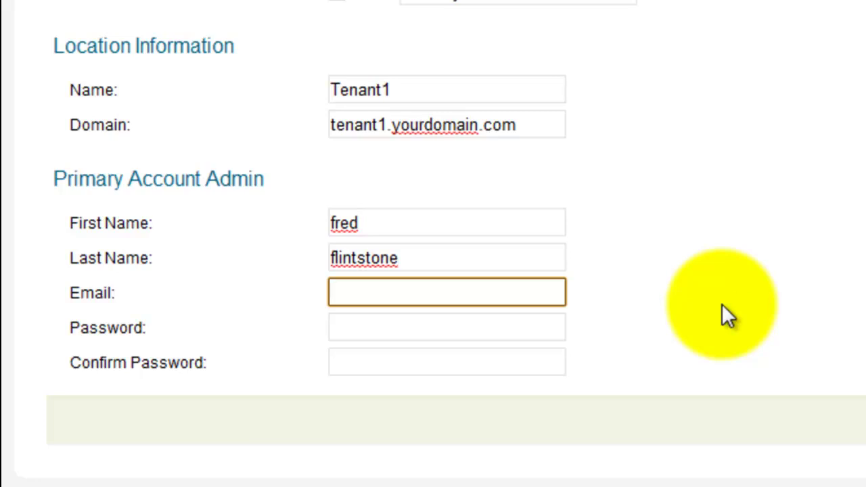
text(you@yourdomain.com,)
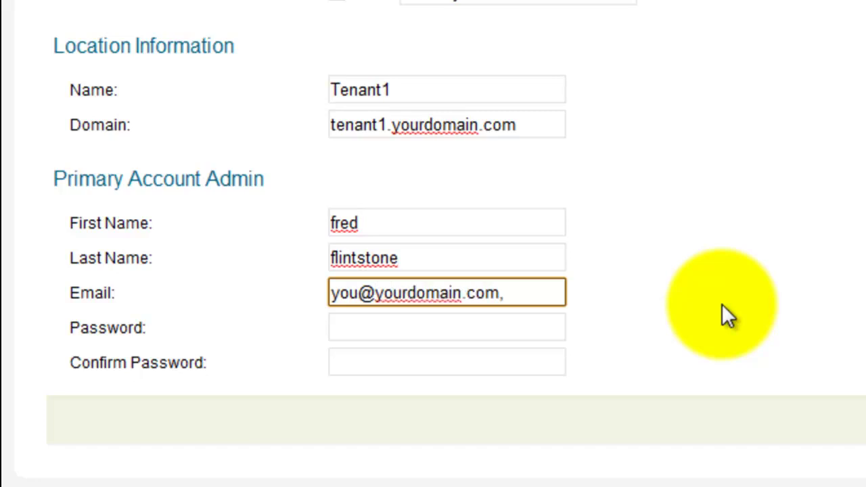
key(BackSpace)
Enter and confirm the admin password, then save the Tenant1 account.
click(503, 332)
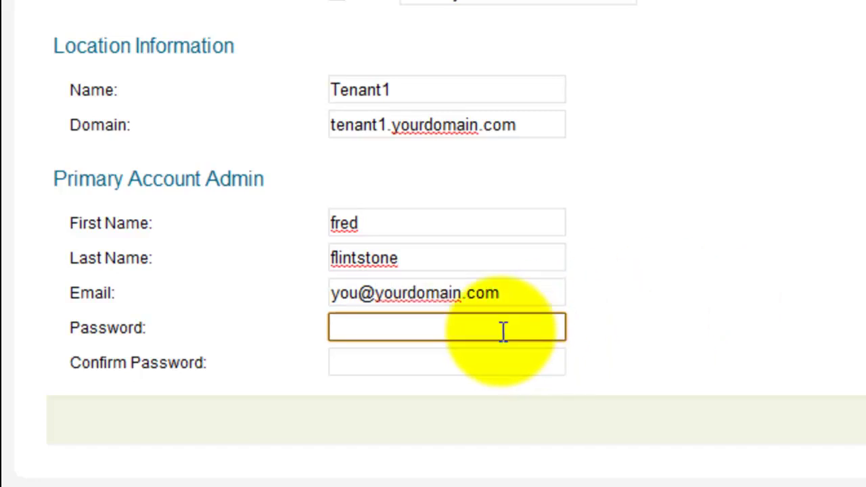
text(abc123)
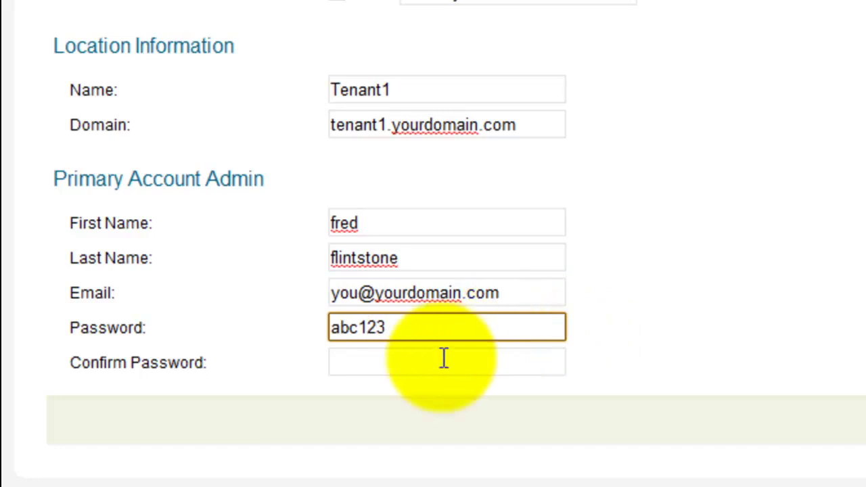
click(417, 364)
text(abc123)
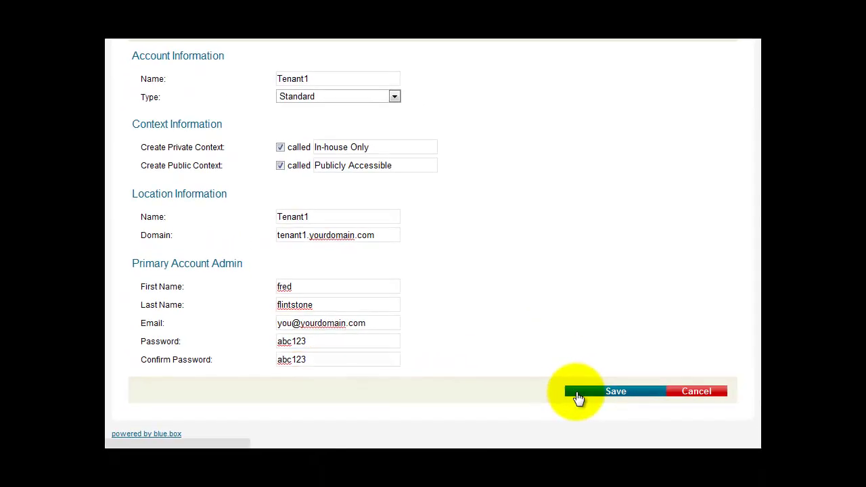
click(579, 398)
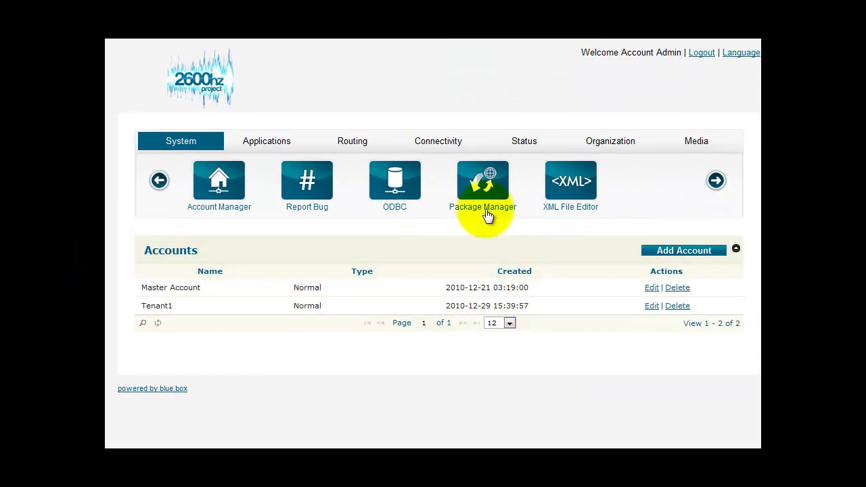
Set Authenticated SIP's registration domain and incoming context to Auto (multitenant) and save.
click(439, 150)
click(229, 190)
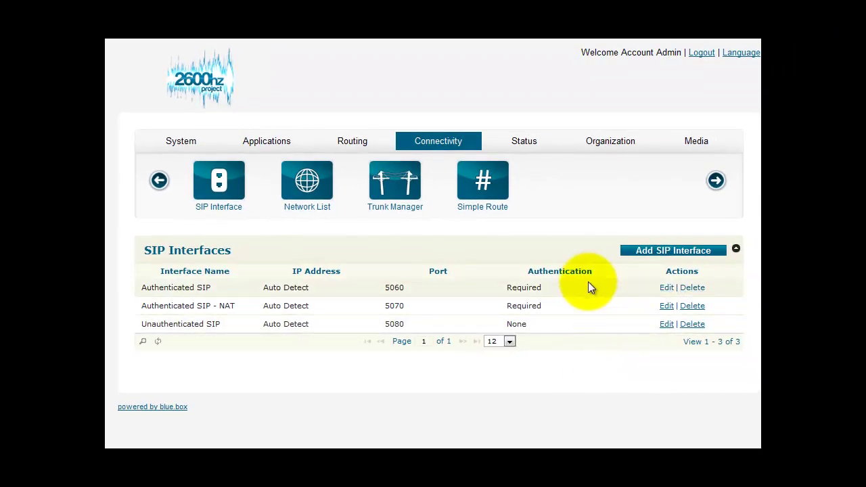
click(667, 289)
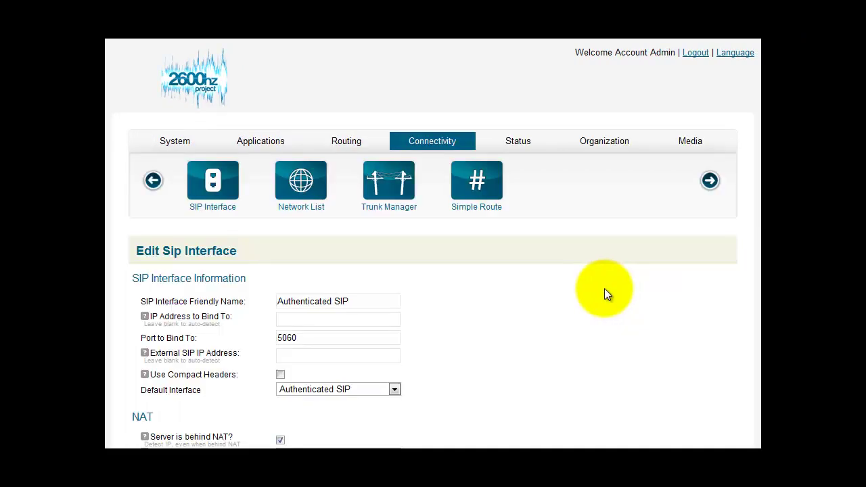
scroll(604, 290, down, 5)
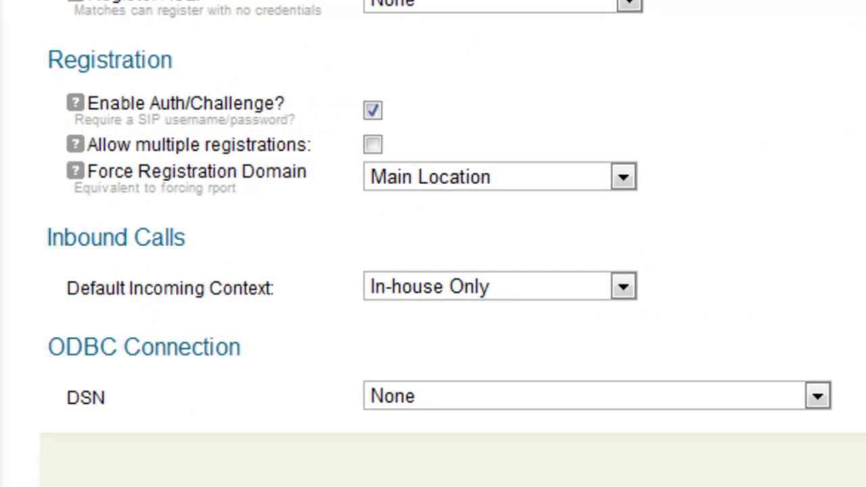
click(624, 180)
click(561, 215)
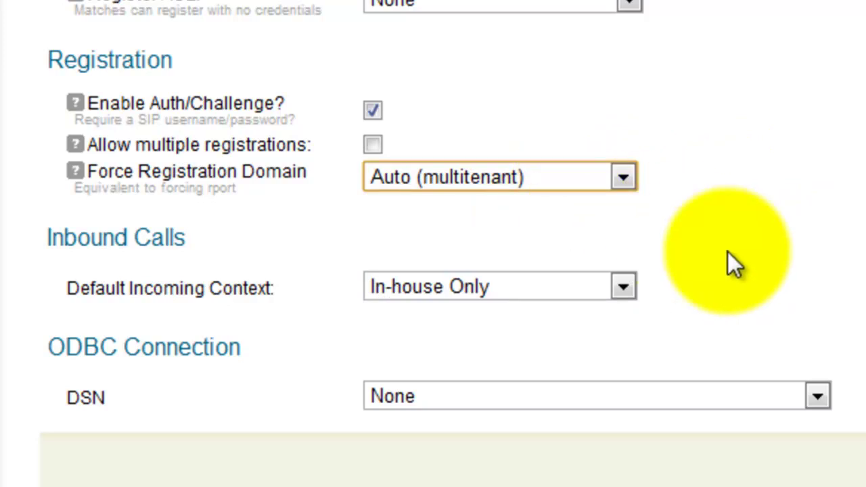
click(623, 286)
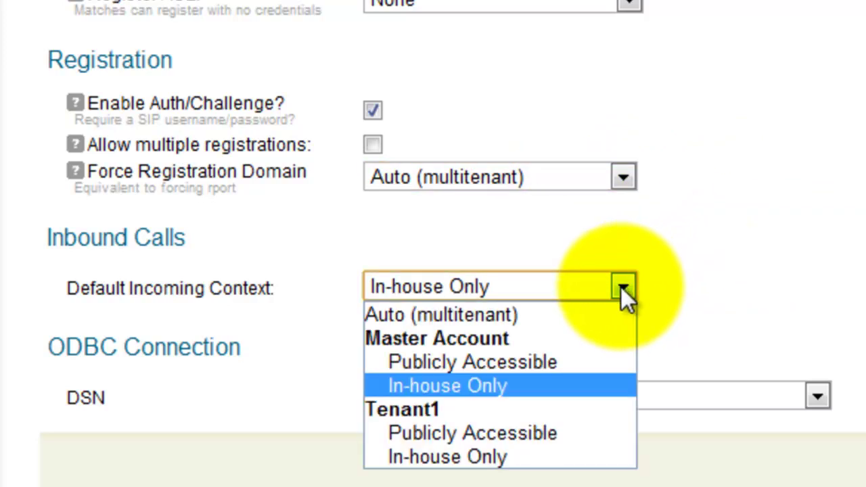
click(596, 314)
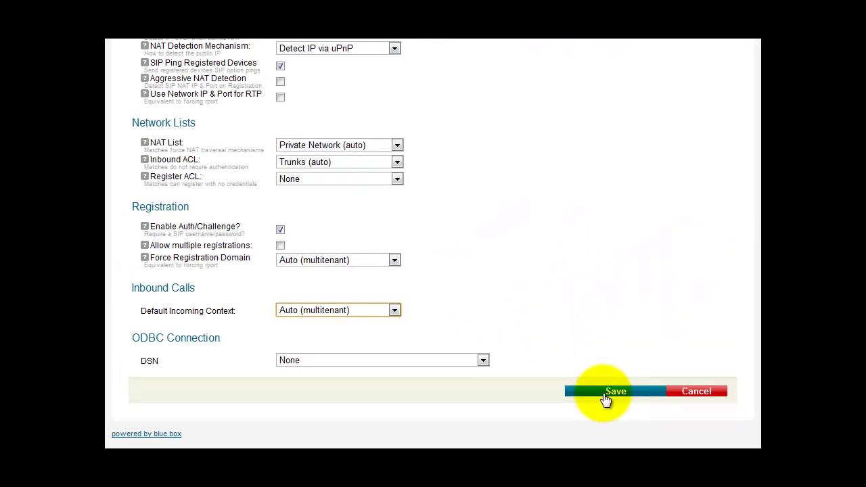
click(605, 398)
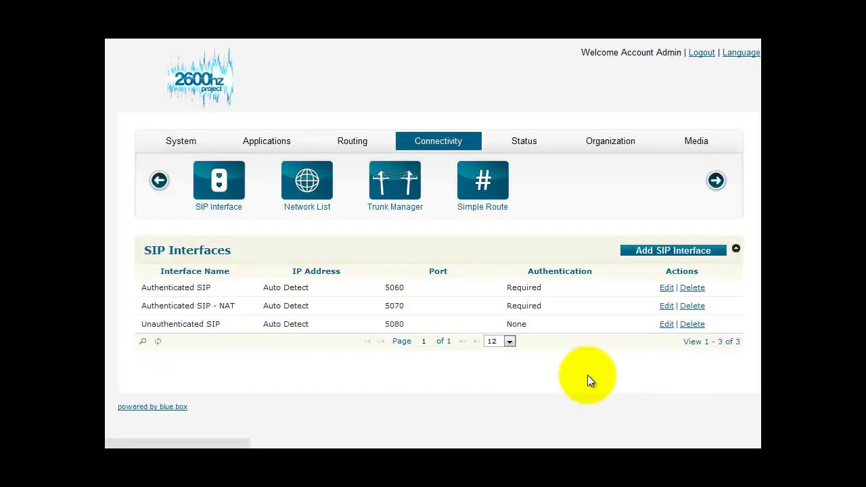
Set Authenticated SIP - NAT's registration domain and incoming context to Auto (multitenant) and save.
click(665, 306)
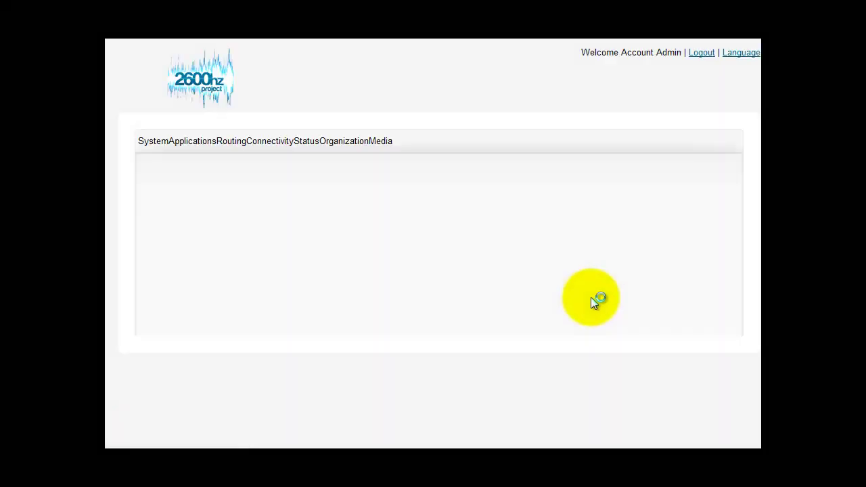
scroll(576, 294, down, 5)
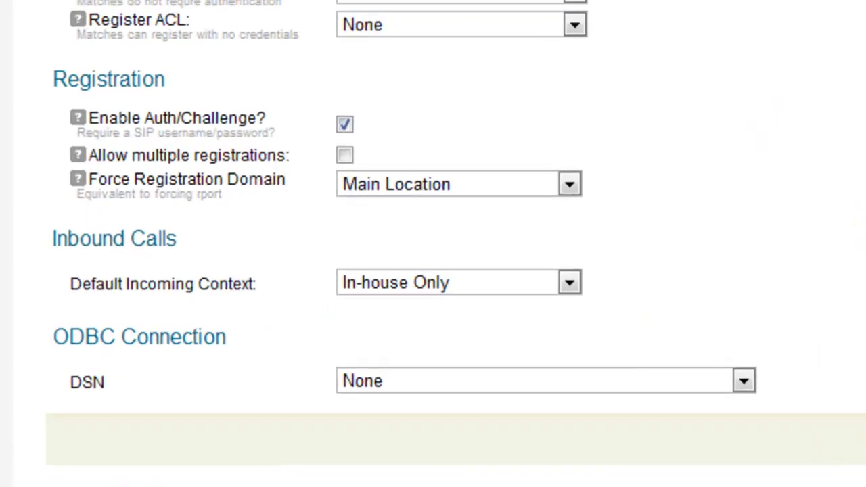
click(576, 184)
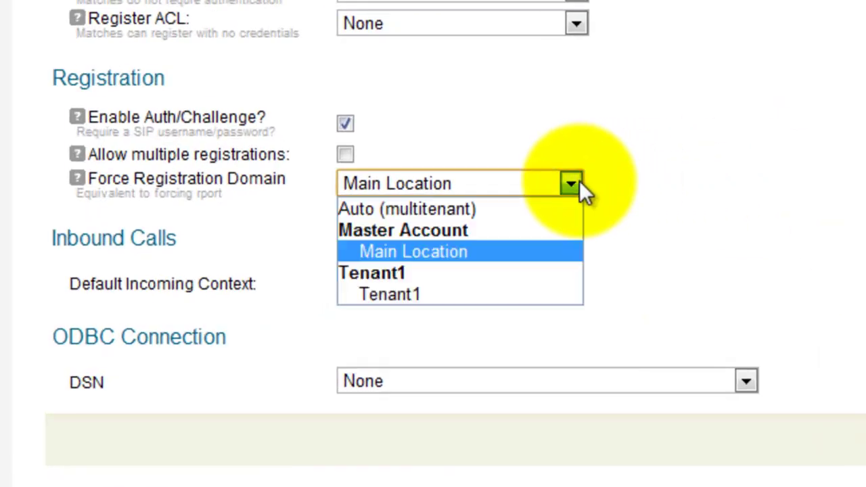
click(553, 207)
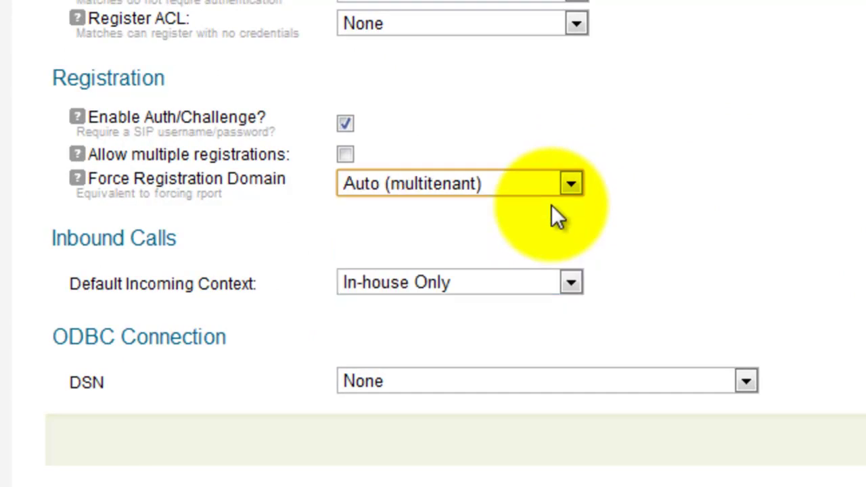
click(572, 284)
click(542, 307)
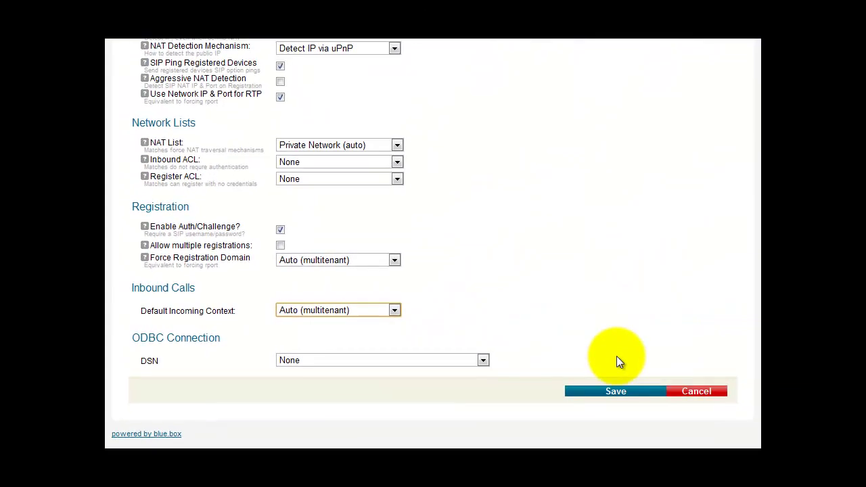
click(613, 394)
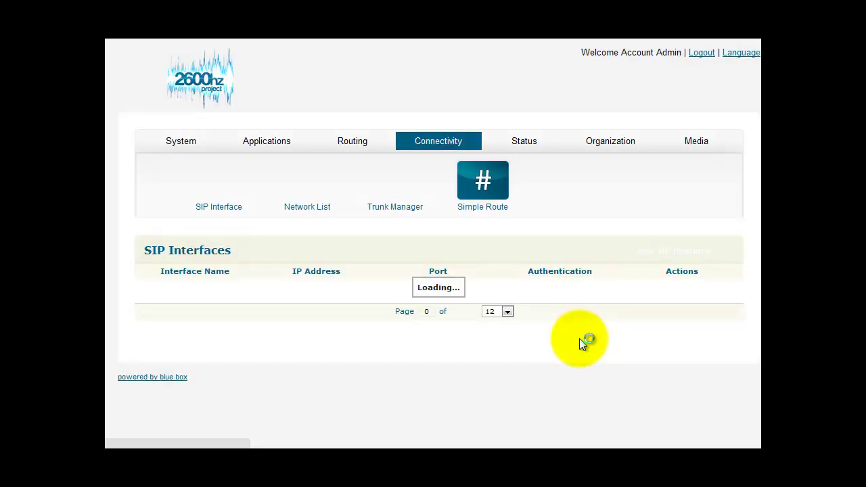
Set Unauthenticated SIP's registration domain and incoming context to Auto (multitenant) and save.
click(665, 324)
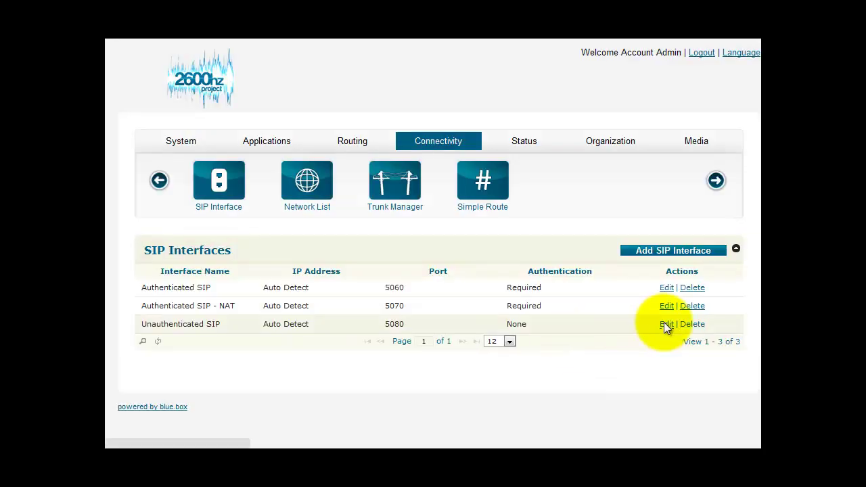
scroll(570, 315, down, 5)
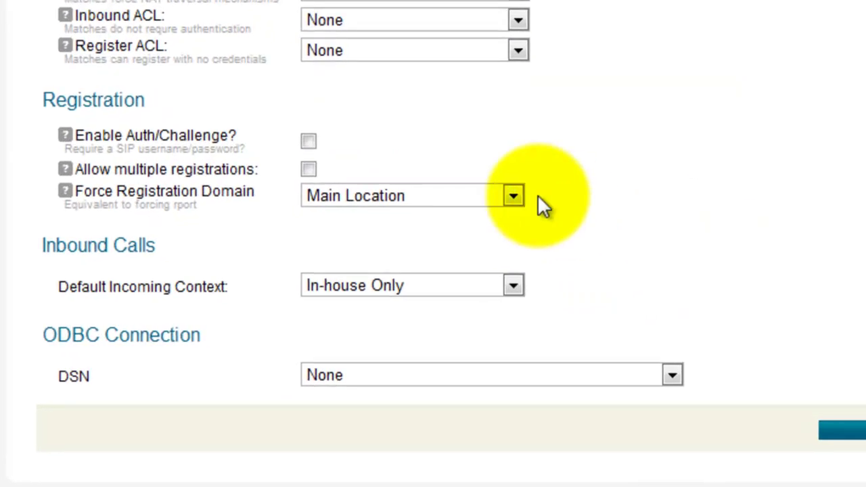
click(516, 197)
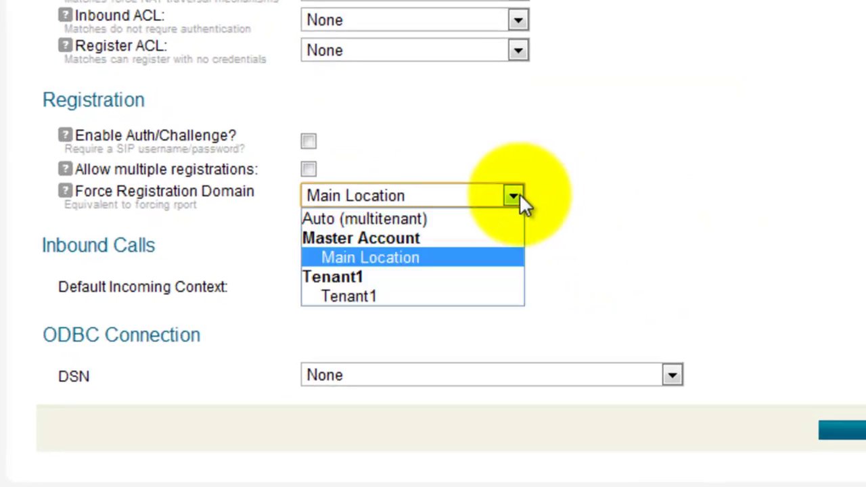
click(483, 218)
click(516, 287)
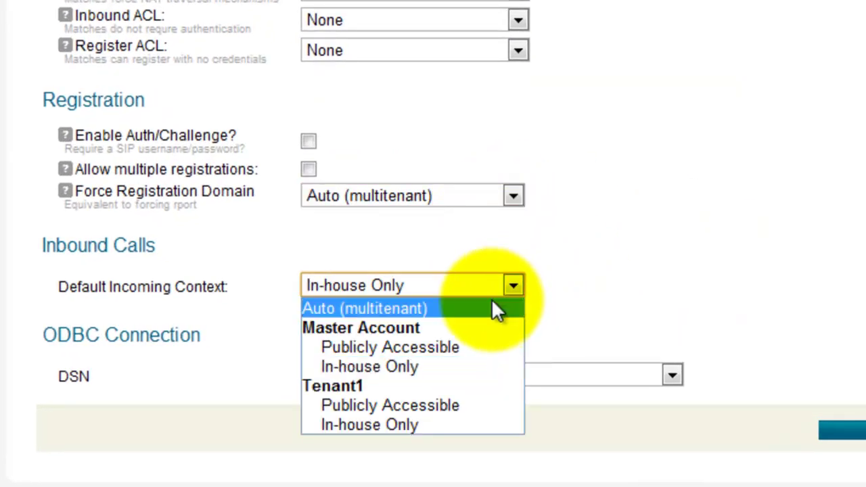
click(494, 309)
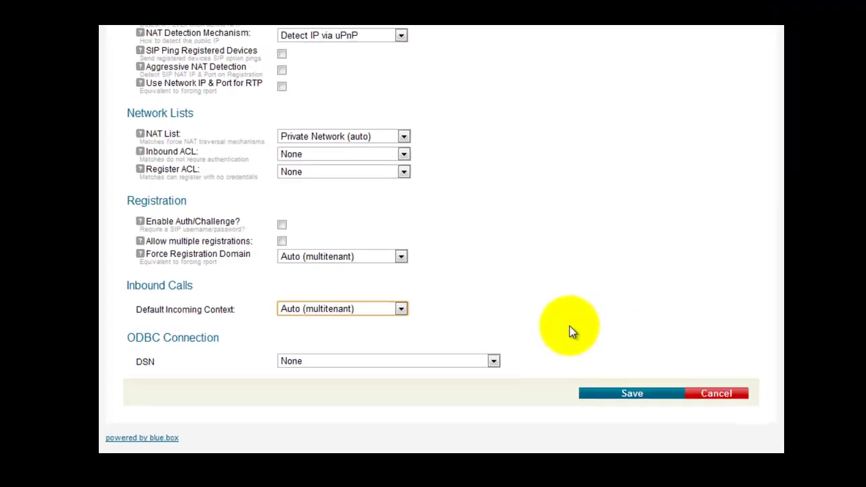
click(631, 397)
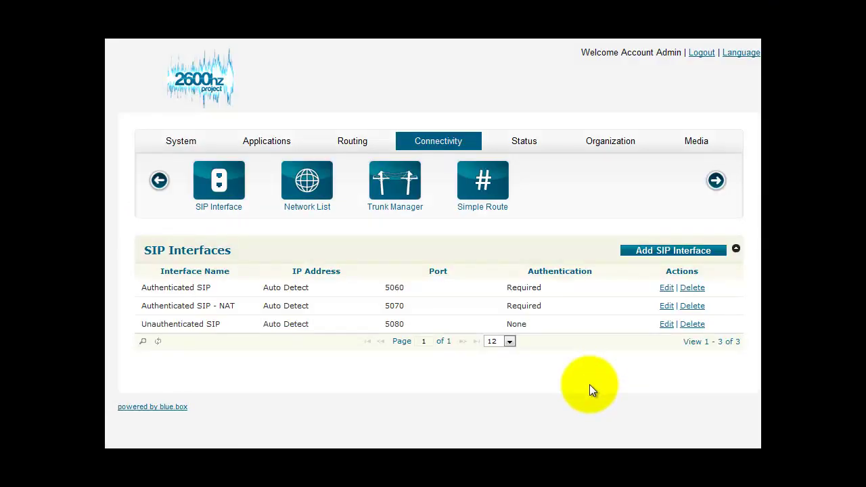
Return to the System Accounts list showing Master Account and Tenant1.
click(176, 144)
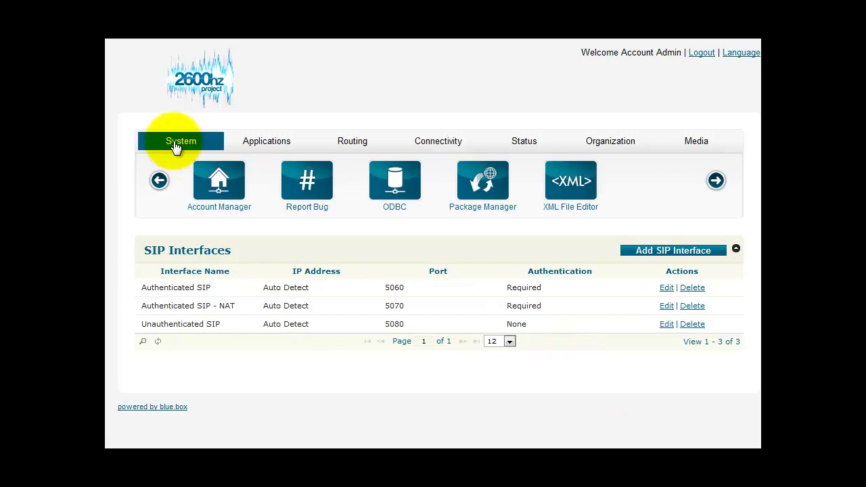
click(213, 174)
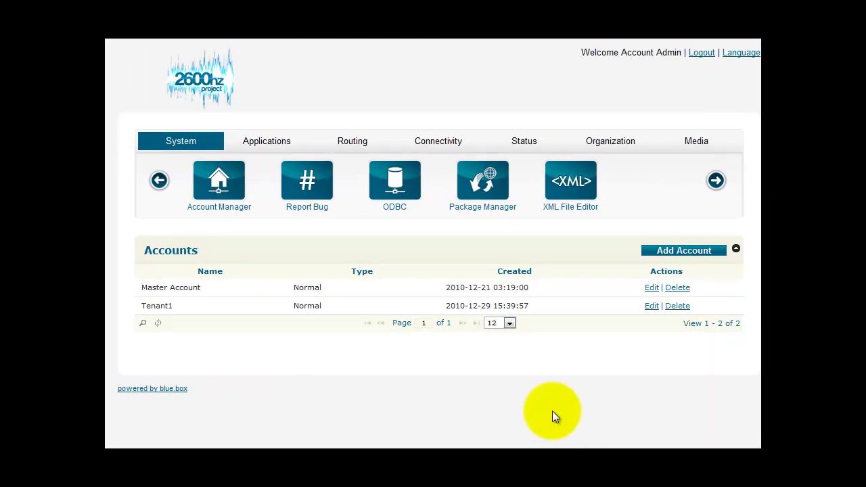
Log out, then enter the tenant admin's e-mail address and password on the login page.
click(703, 54)
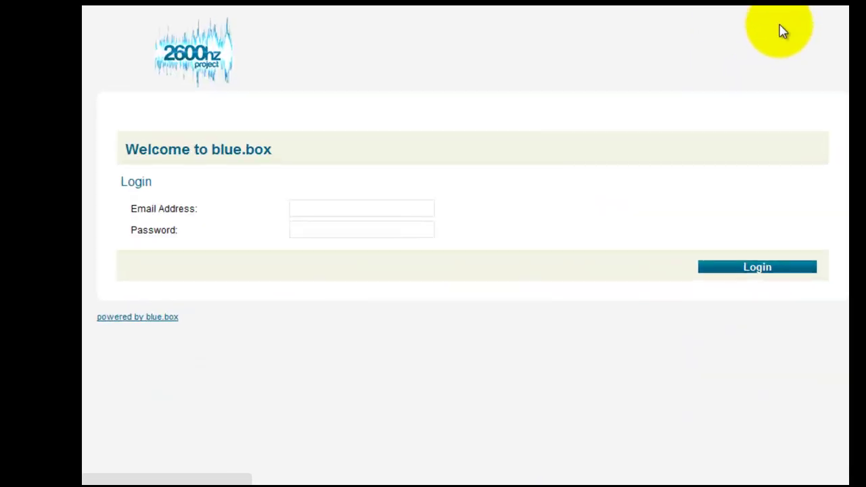
click(391, 213)
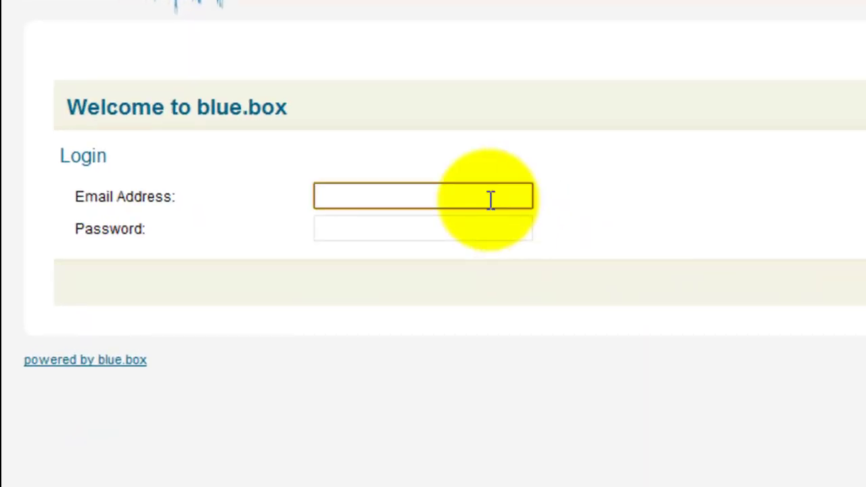
text(you@yourdomain.com)
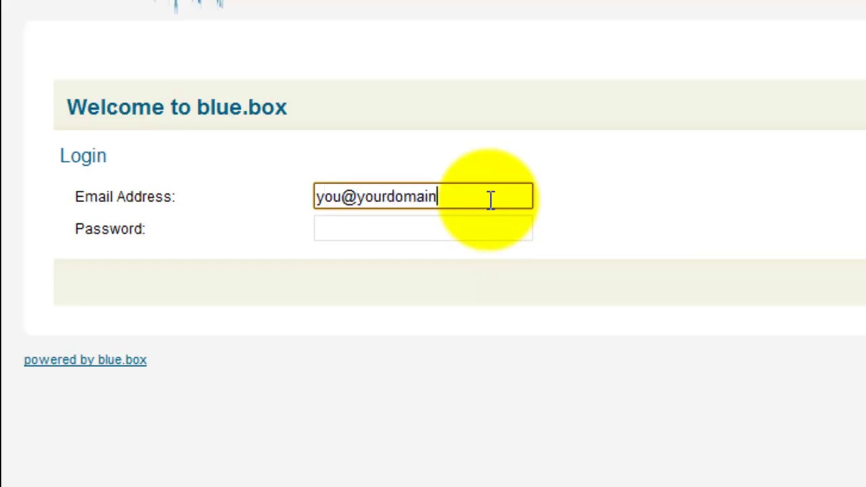
click(478, 224)
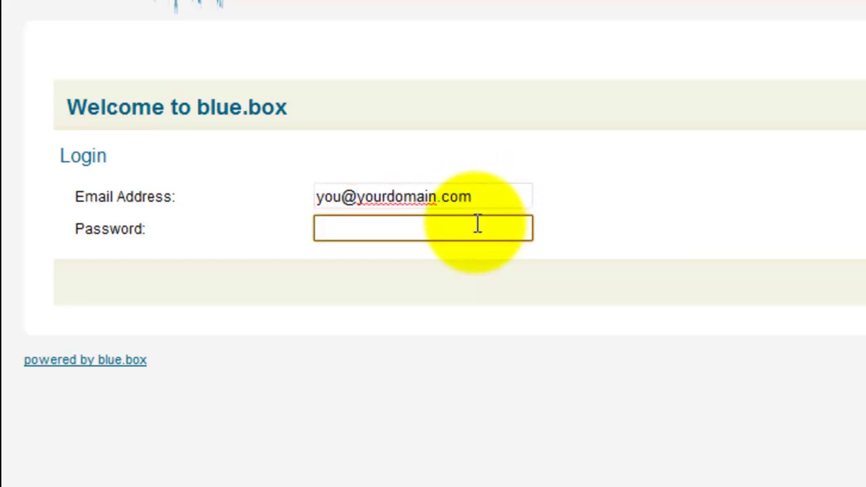
text(••••••)
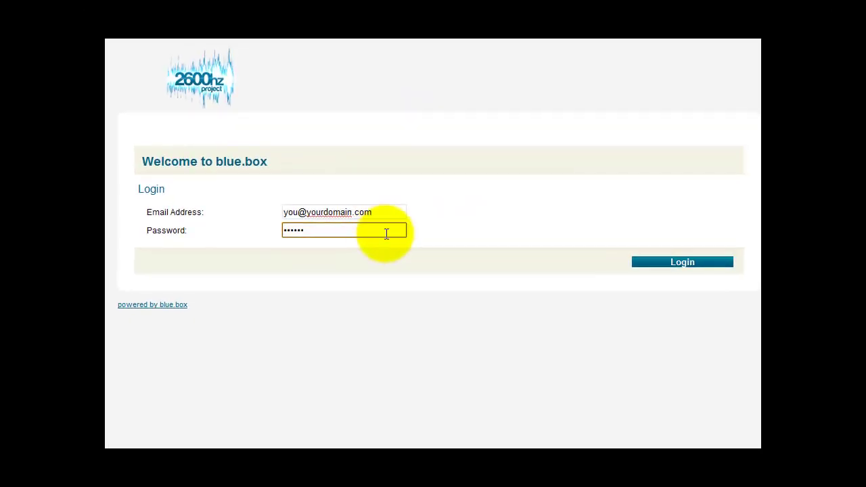
Sign in as the Tenant1 primary admin.
click(809, 278)
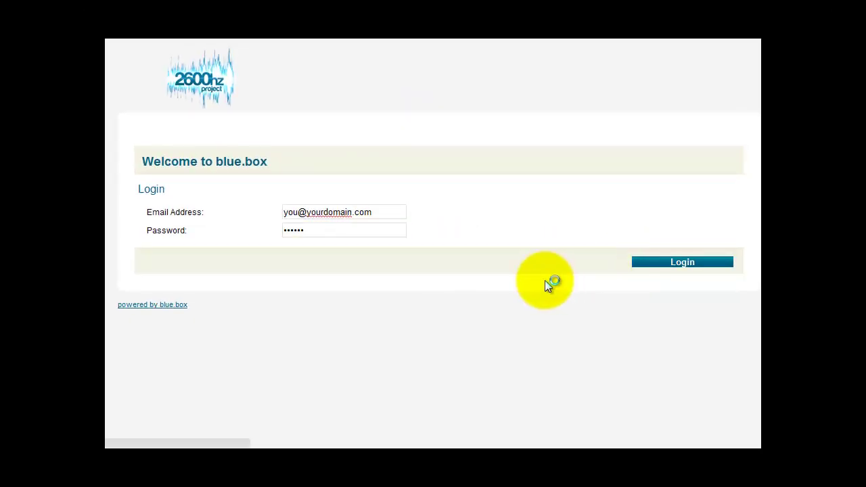